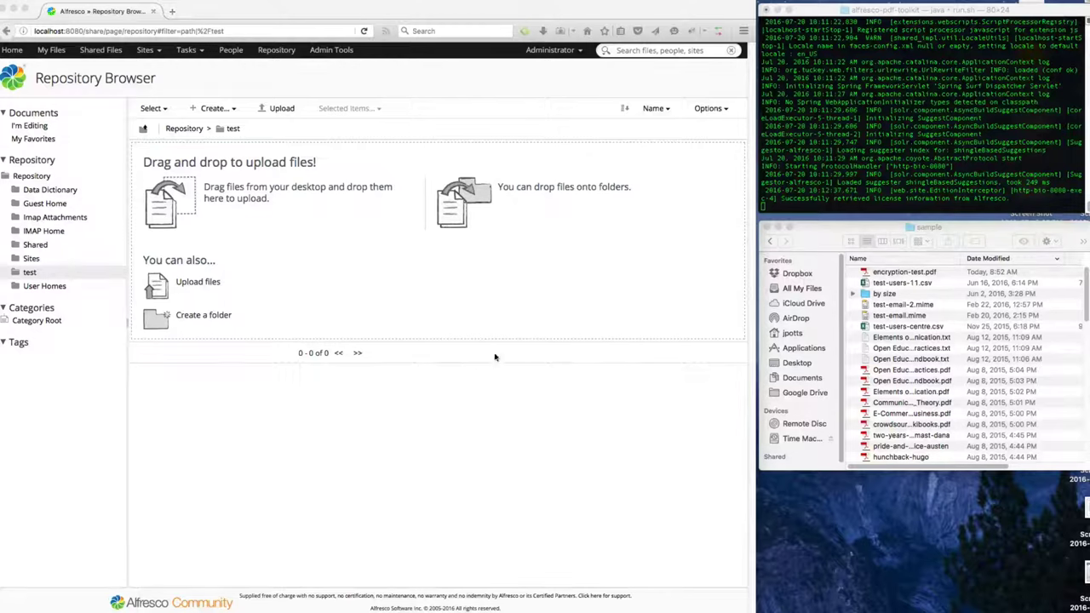
Upload encryption-test.pdf into the test folder and open its document details page.
drag(904, 271, 334, 244)
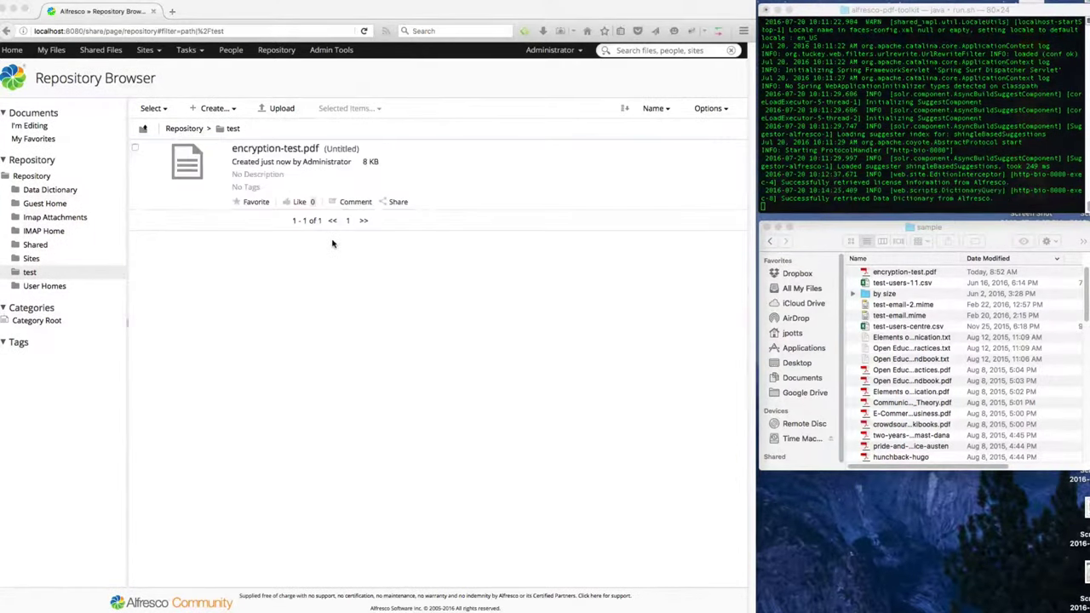
click(276, 151)
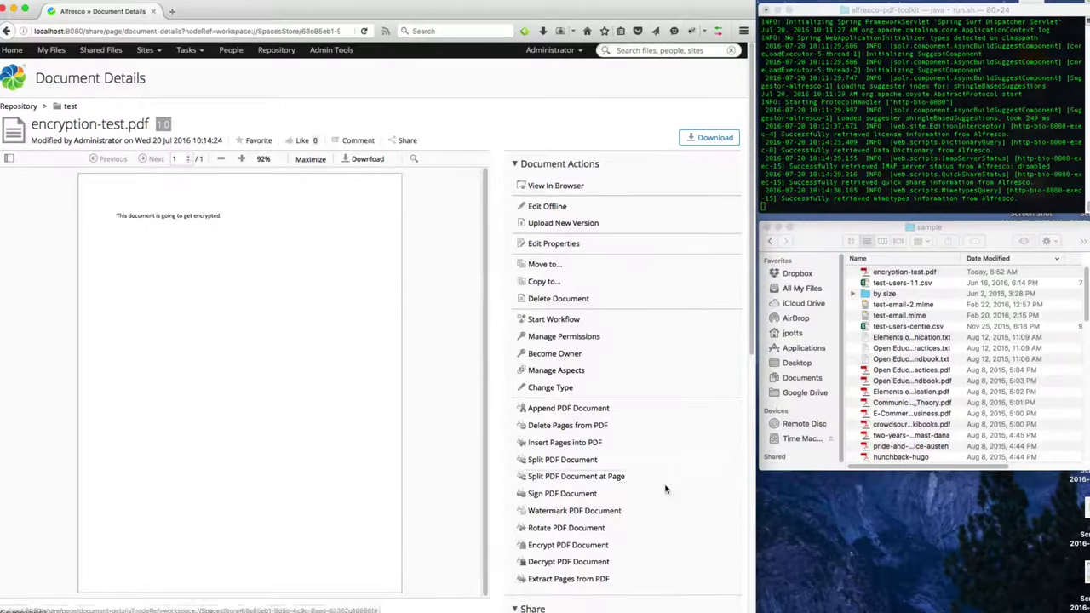
scroll(665, 489, down, 1)
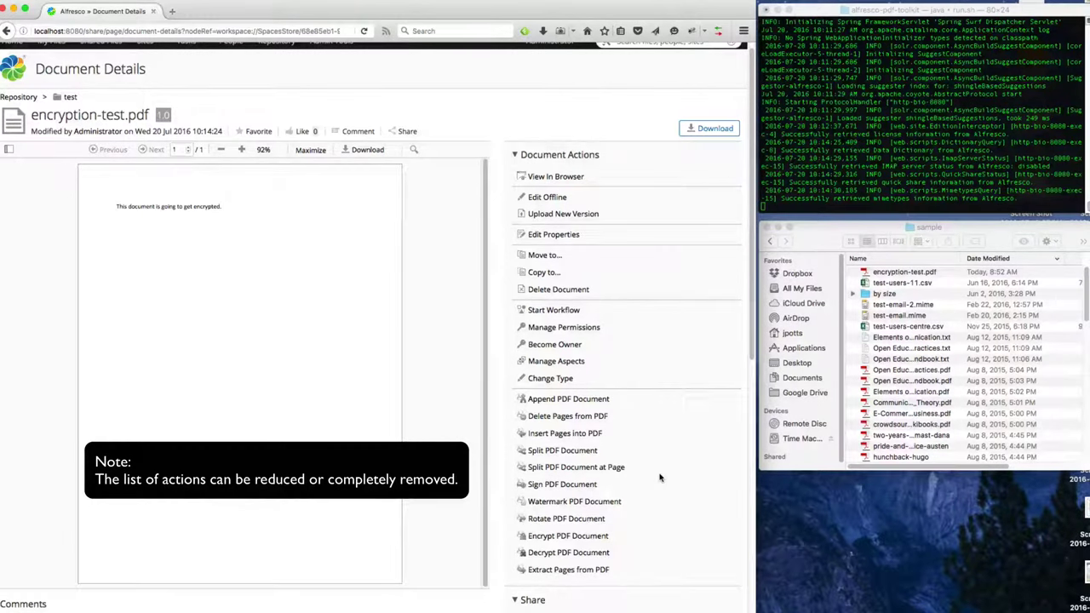
Start Encrypt PDF Document with destination name encrypted.pdf and the test folder as destination.
click(564, 537)
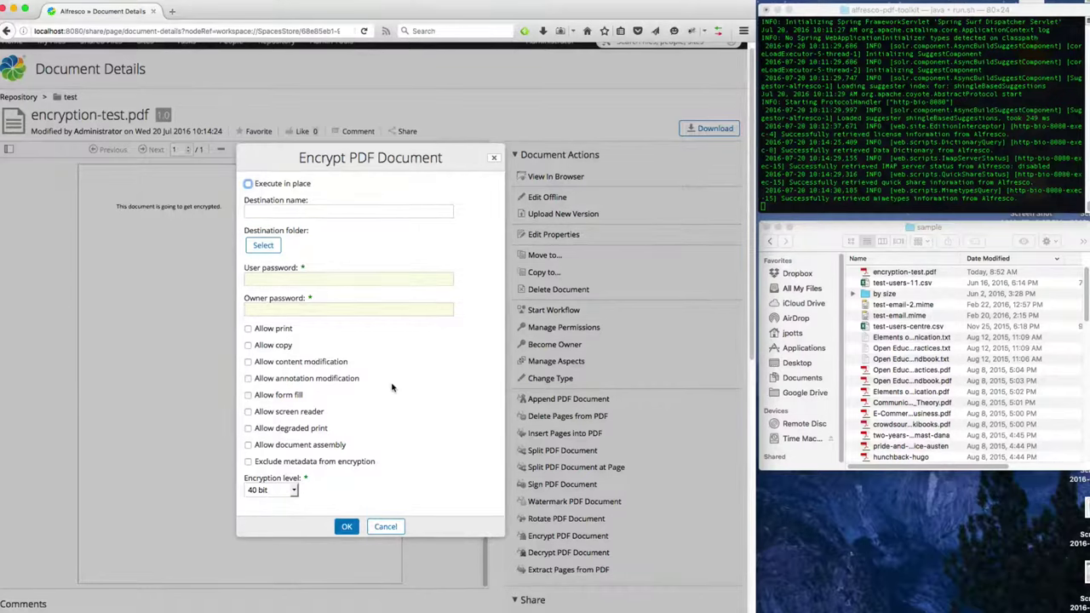
click(286, 211)
text(encrypted.pdf)
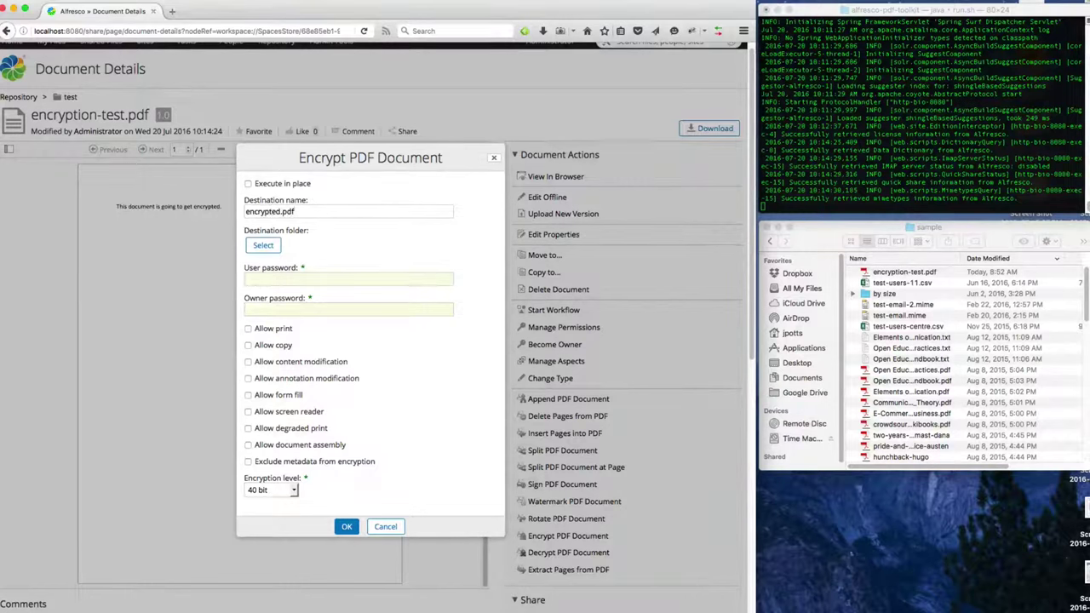
click(264, 248)
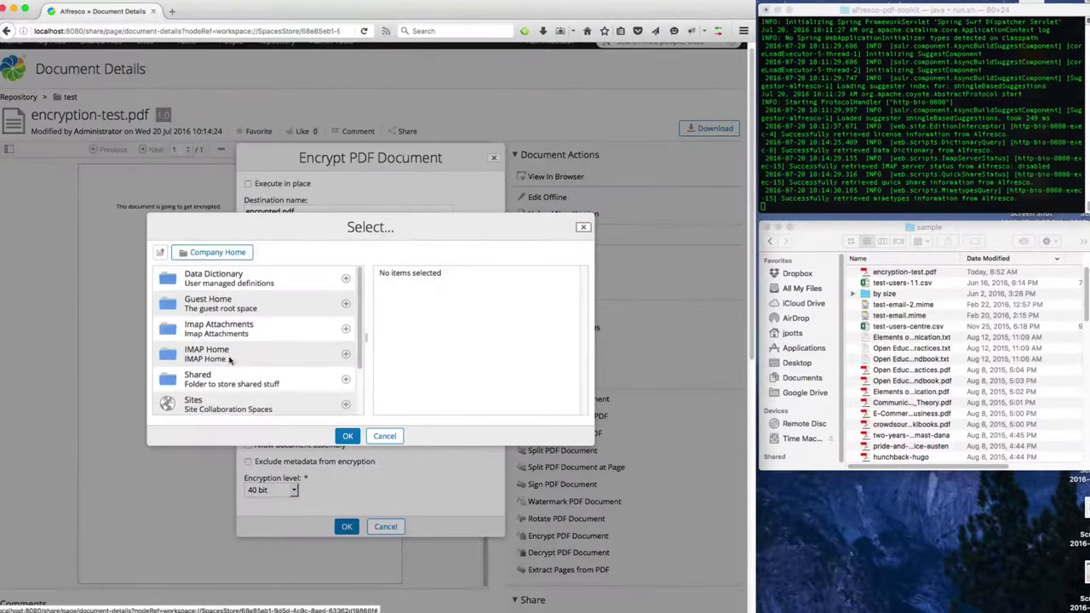
scroll(223, 379, down, 2)
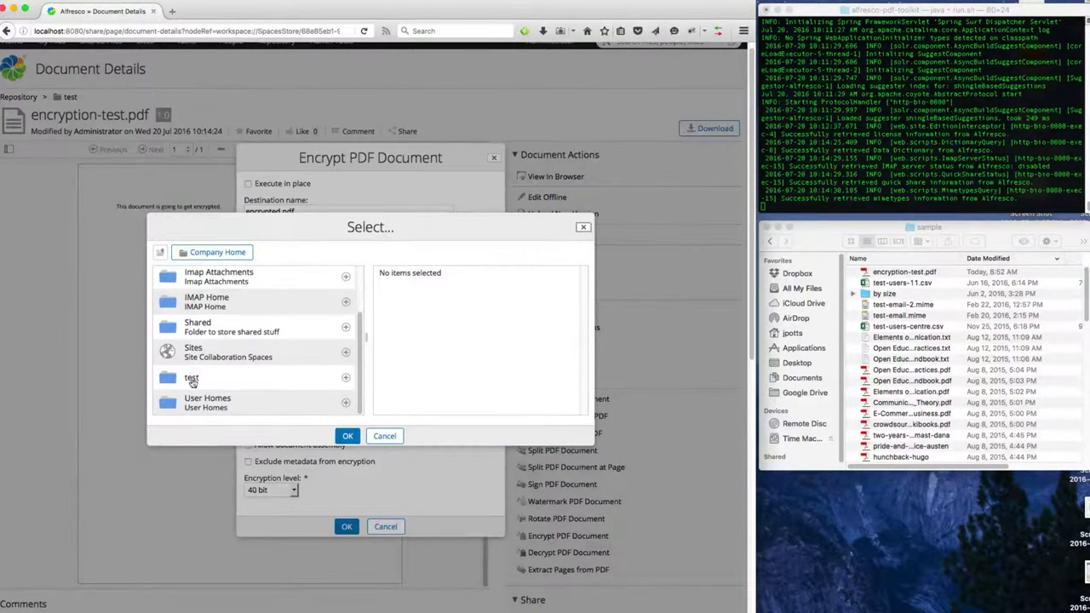
click(345, 377)
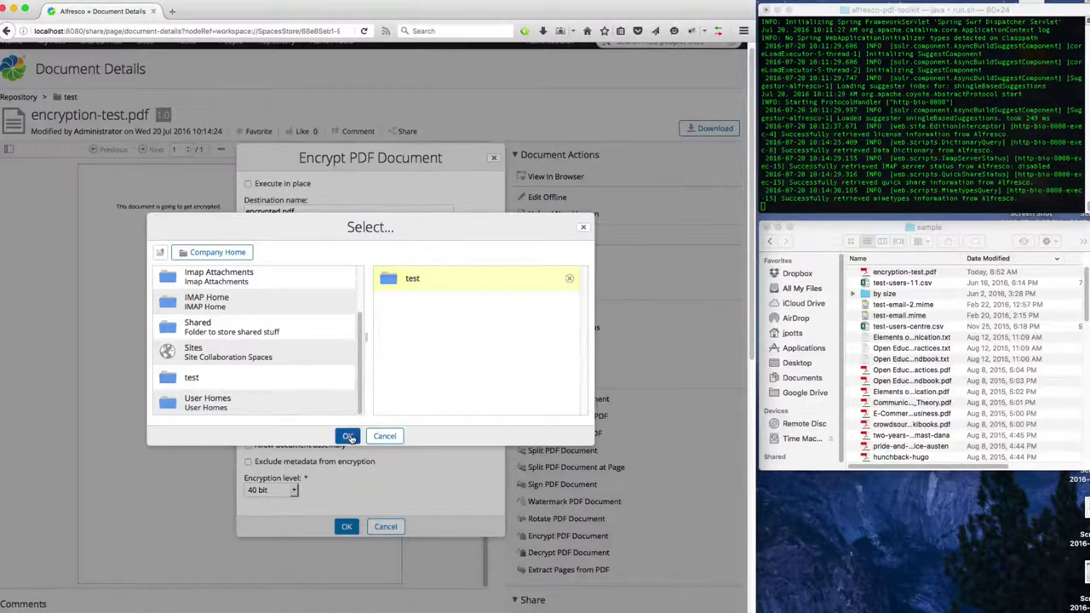
click(348, 437)
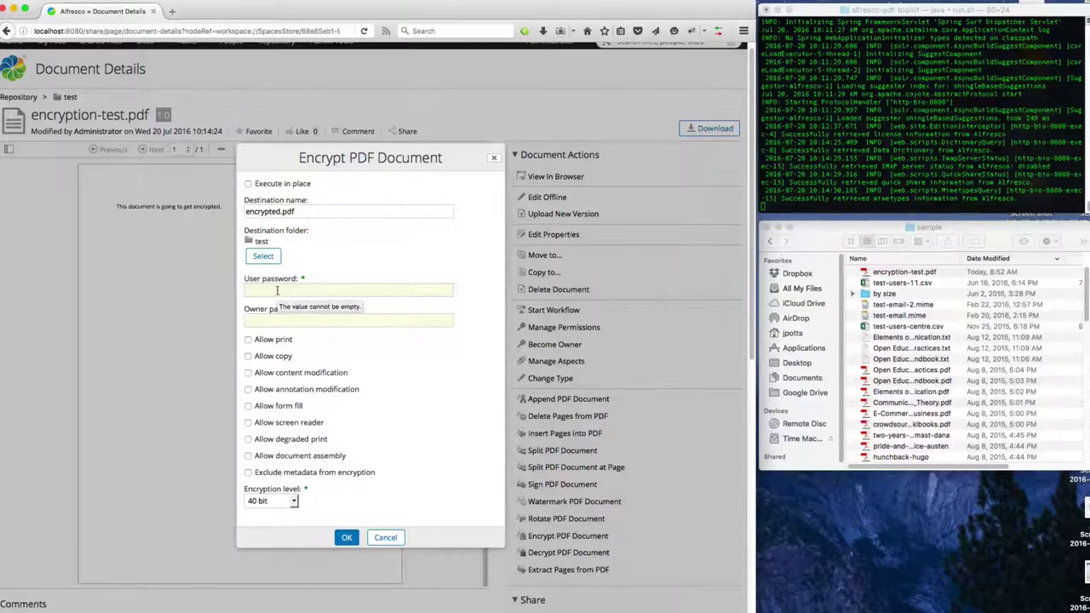
Enter the user and owner passwords, choose 128 bit AES, and run the encryption.
click(277, 291)
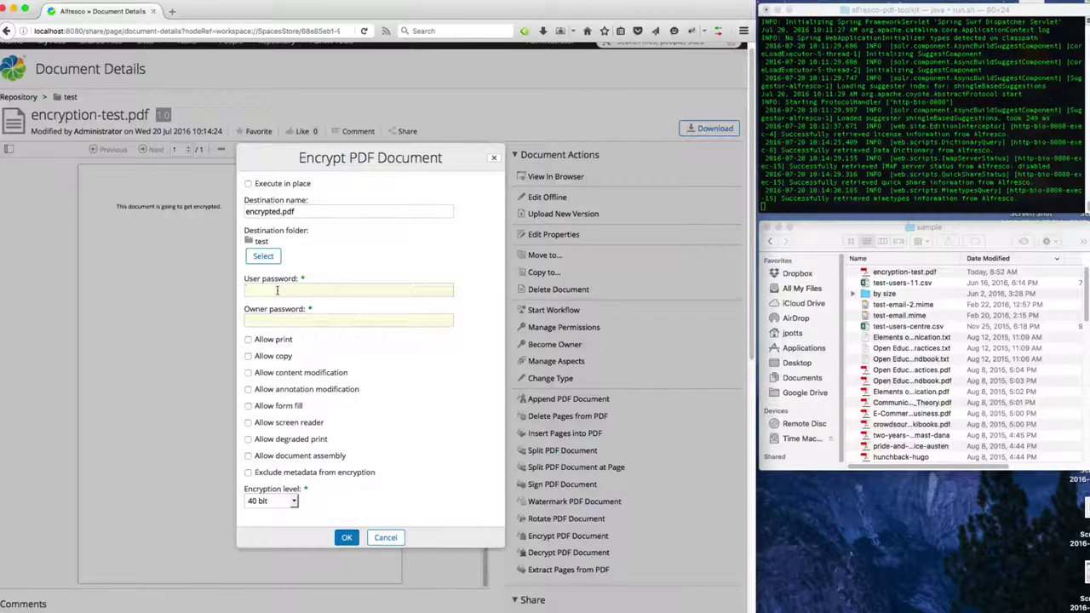
text(userpassword)
key(Tab)
text(owner)
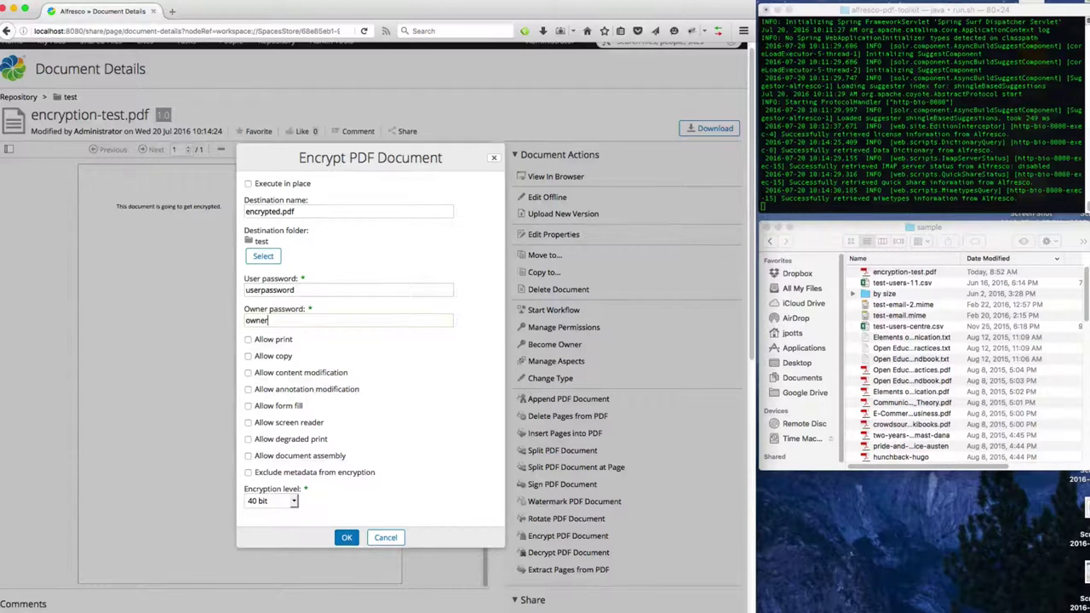
text(password)
click(274, 502)
click(266, 532)
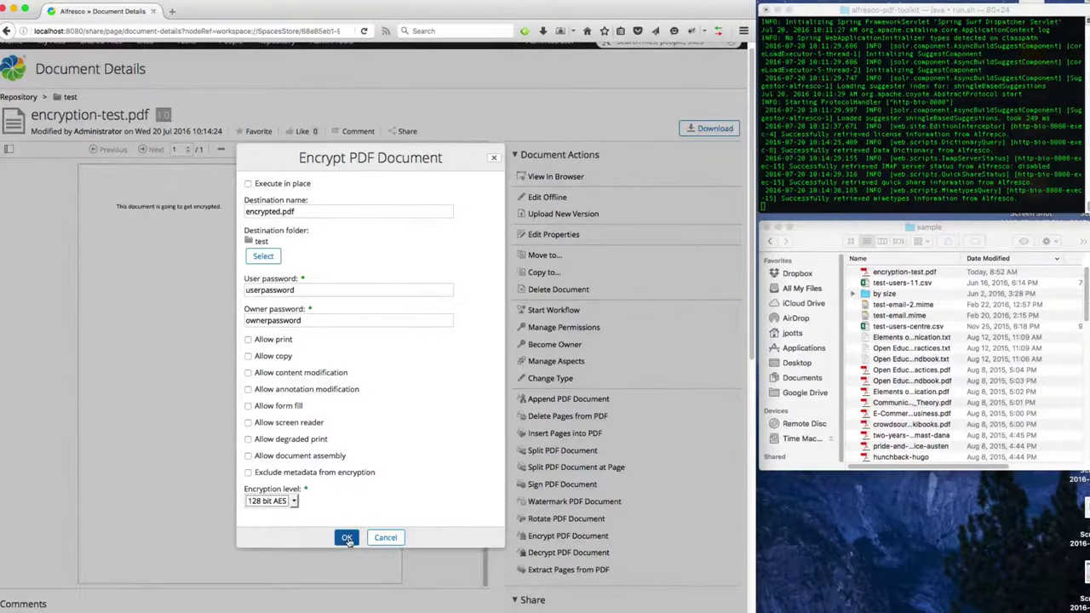
click(348, 538)
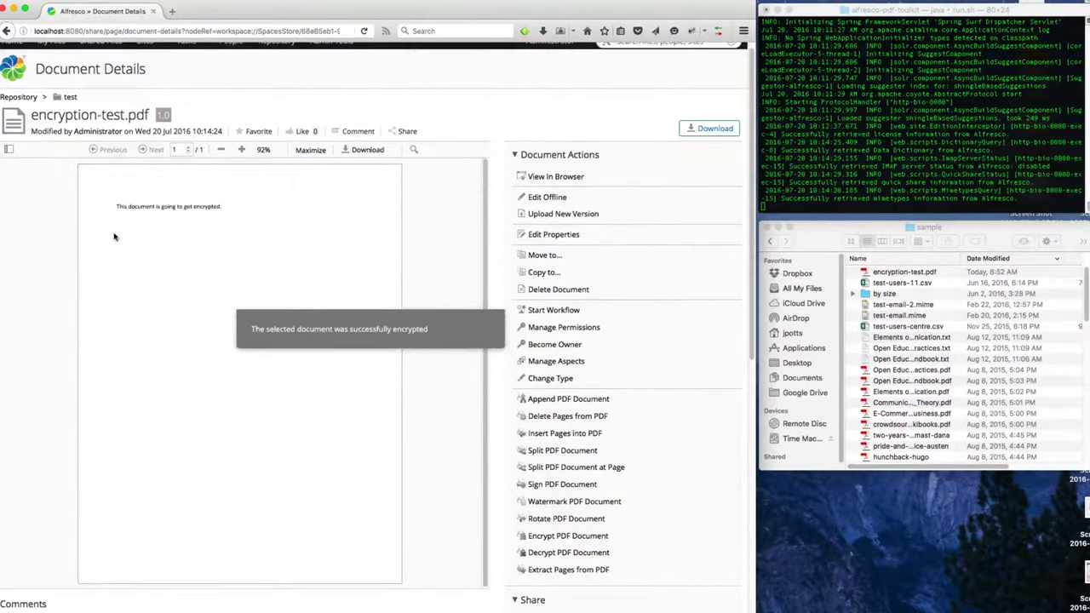
Return to the test folder and open the details of encrypted.pdf.
click(70, 97)
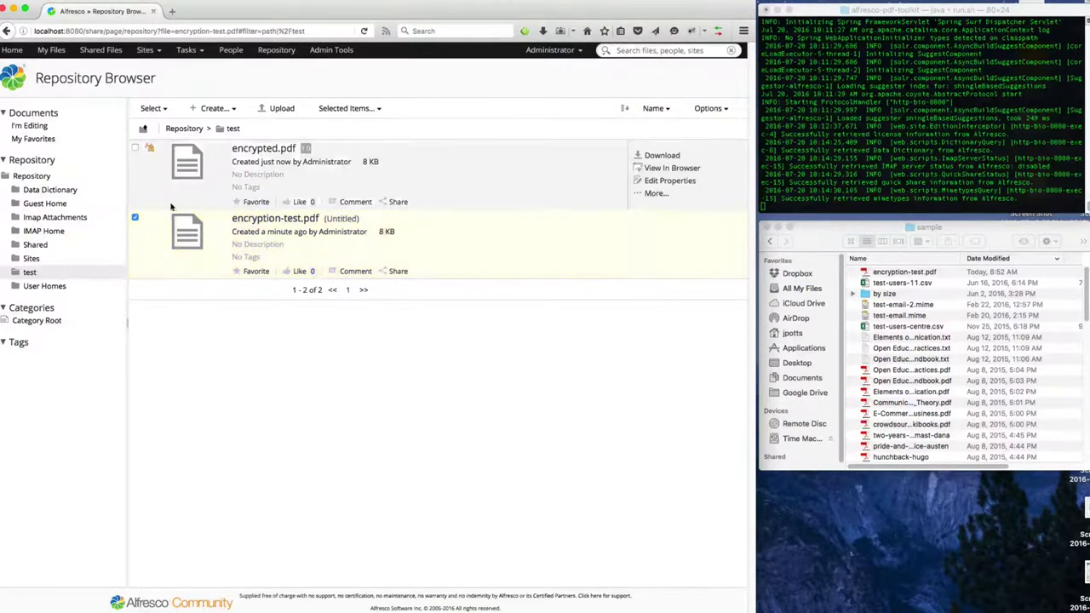
click(260, 150)
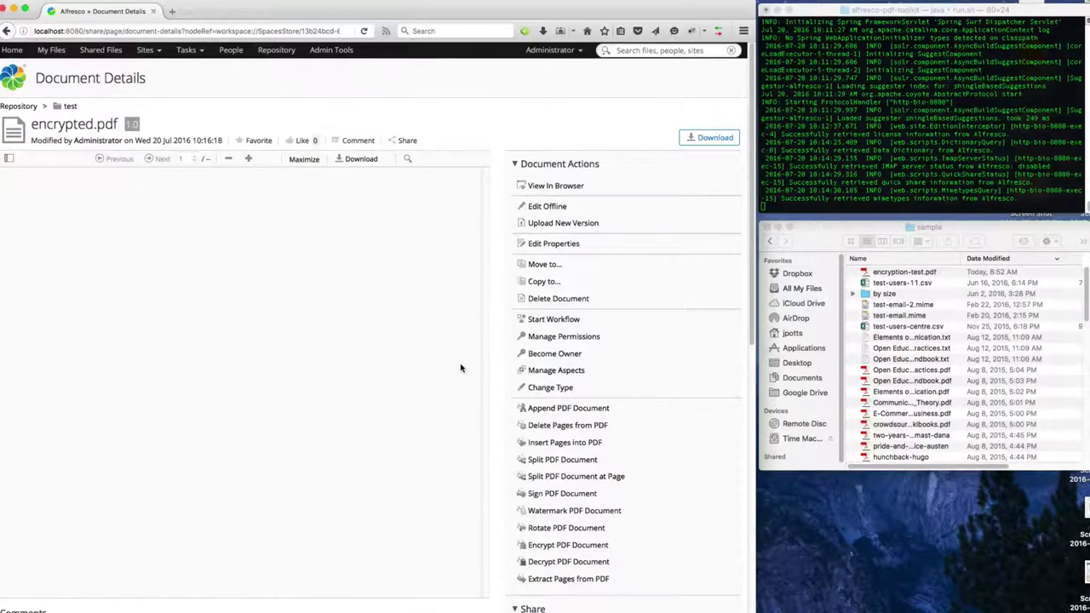
View encrypted.pdf in the browser and unlock it with the user password.
click(550, 186)
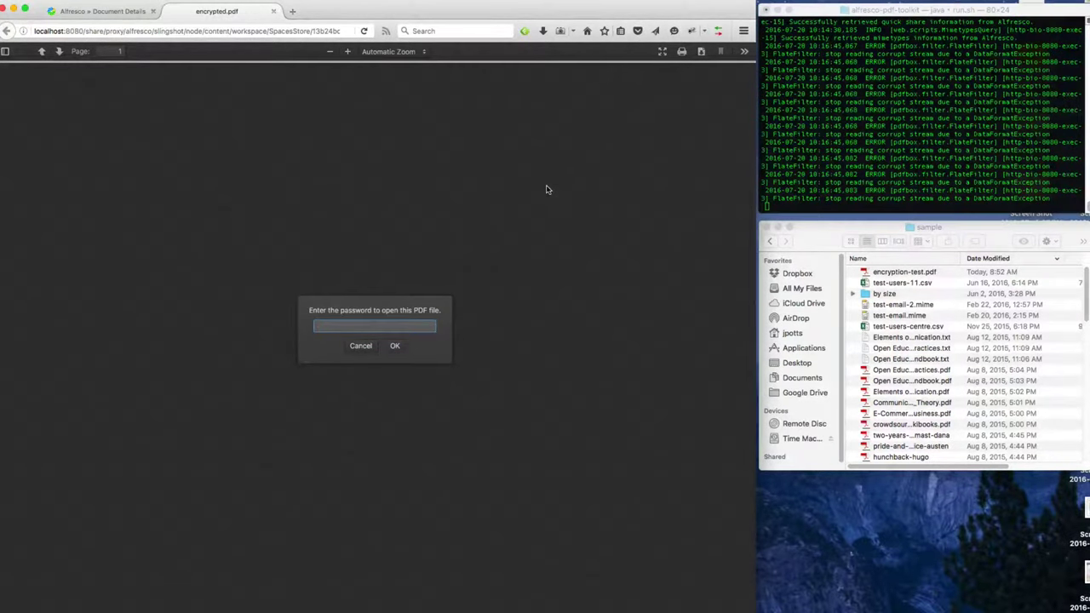
text(password)
key(Return)
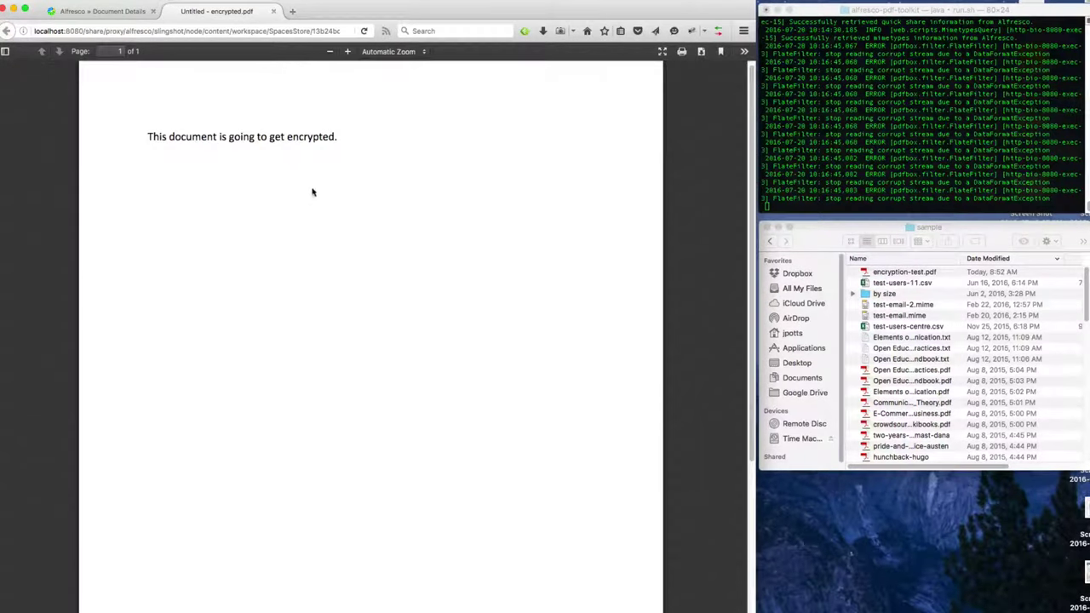
Close the PDF tab, save encrypted.pdf to disk, and open encrypted(1).pdf from Downloads.
click(274, 11)
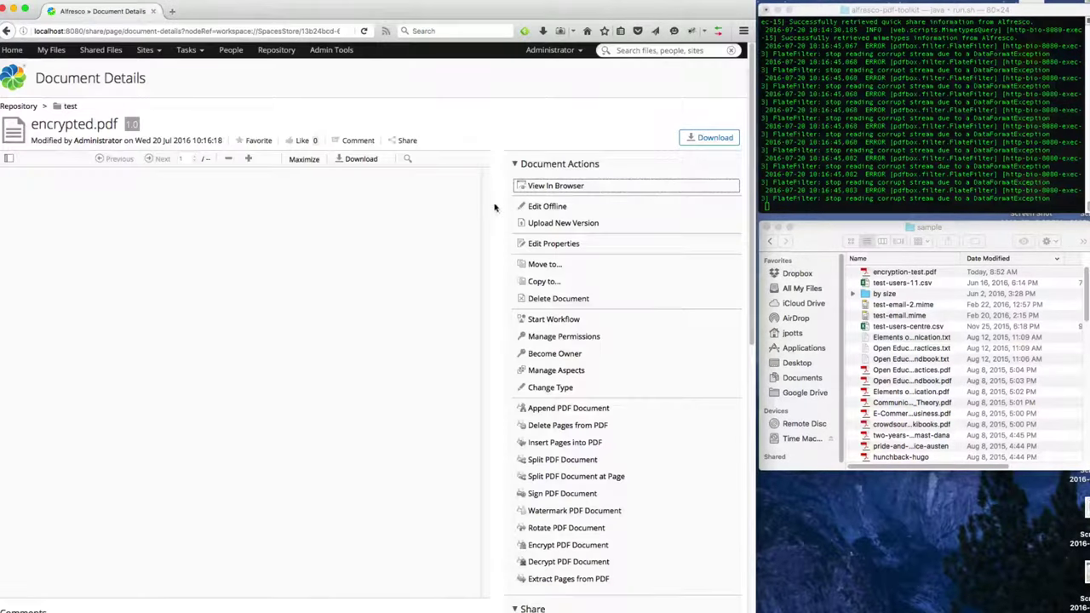
click(694, 139)
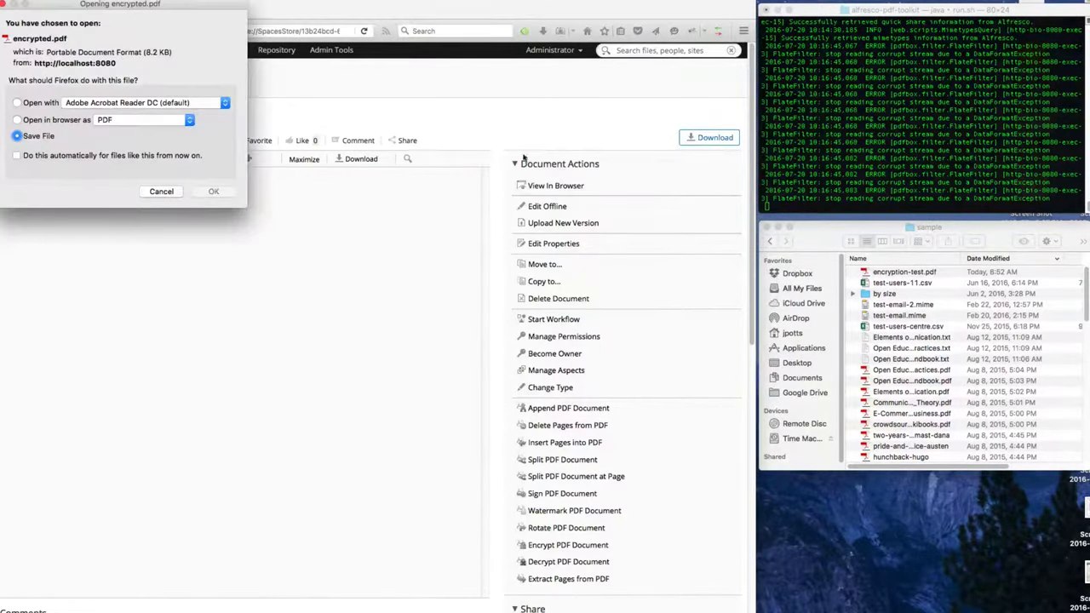
click(213, 192)
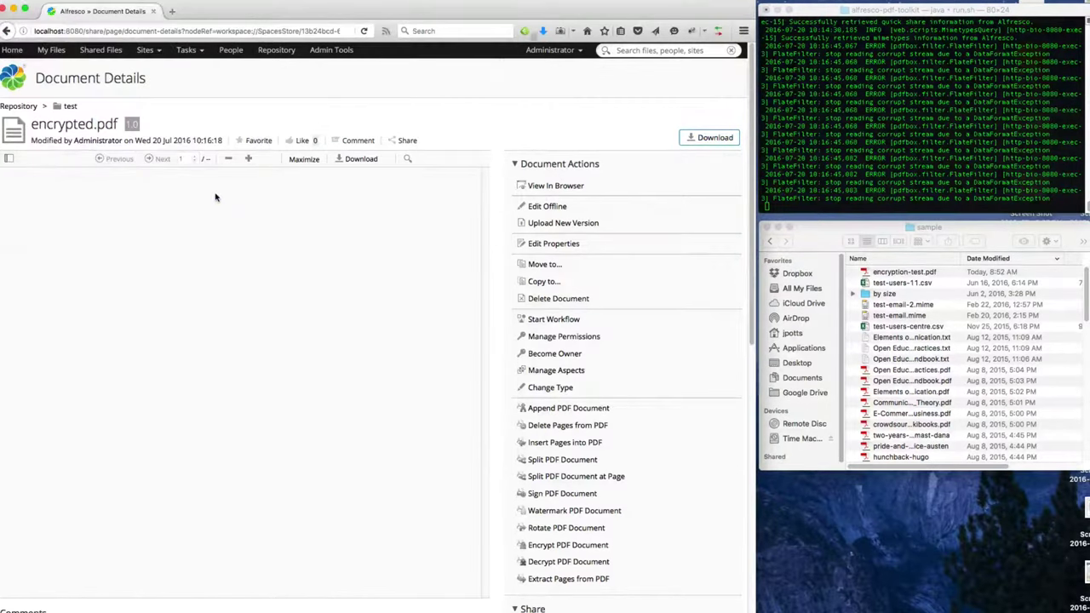
click(543, 30)
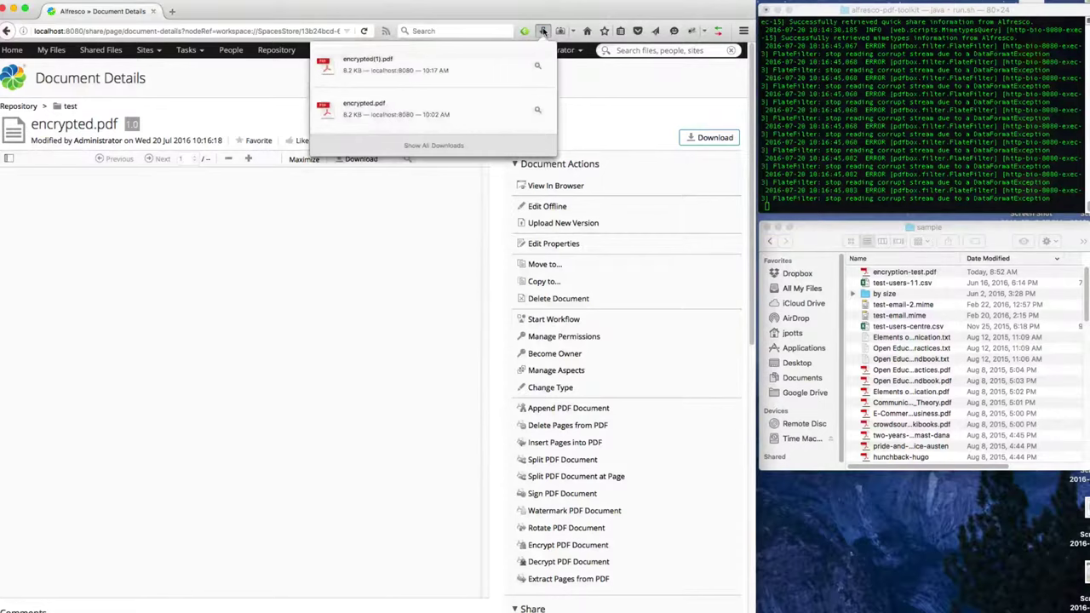
click(377, 66)
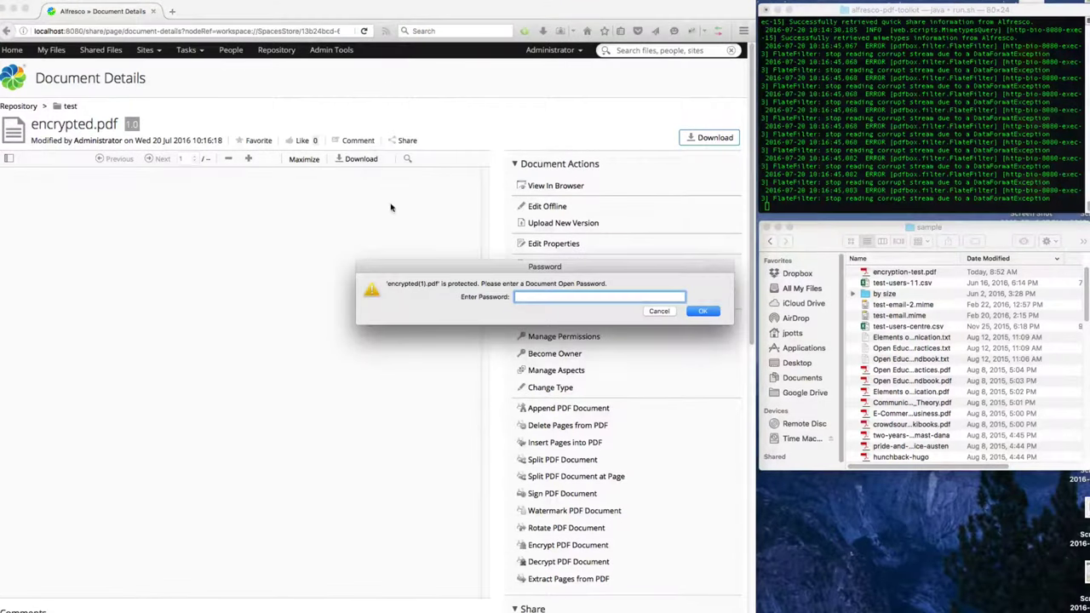
Unlock encrypted(1).pdf in Acrobat with the document open password and reposition the window.
text(************)
key(Return)
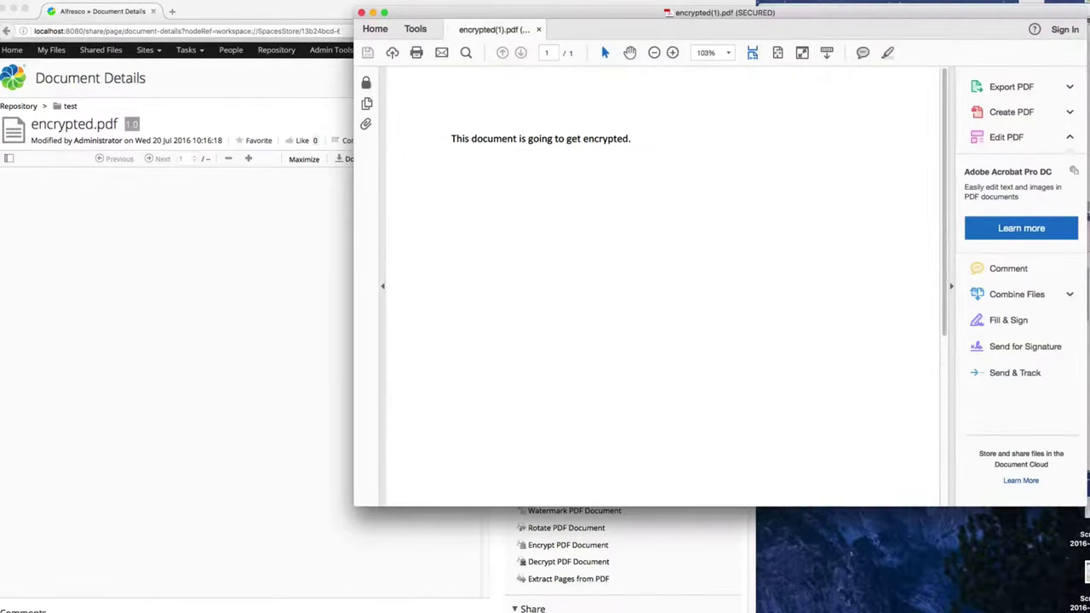
drag(467, 19, 465, 19)
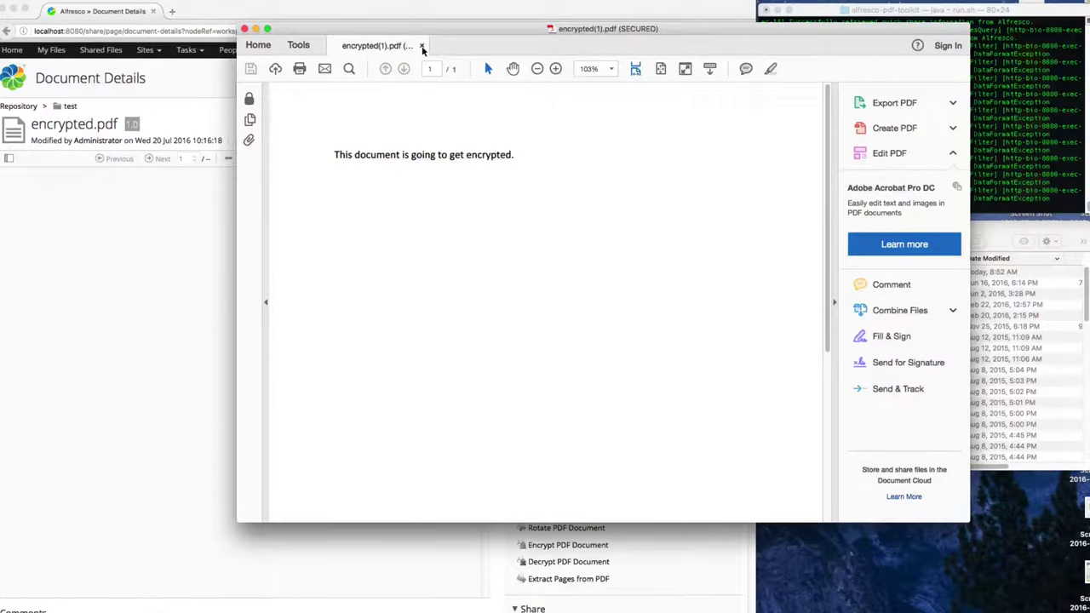
Close the encrypted(1).pdf document in Acrobat.
click(421, 46)
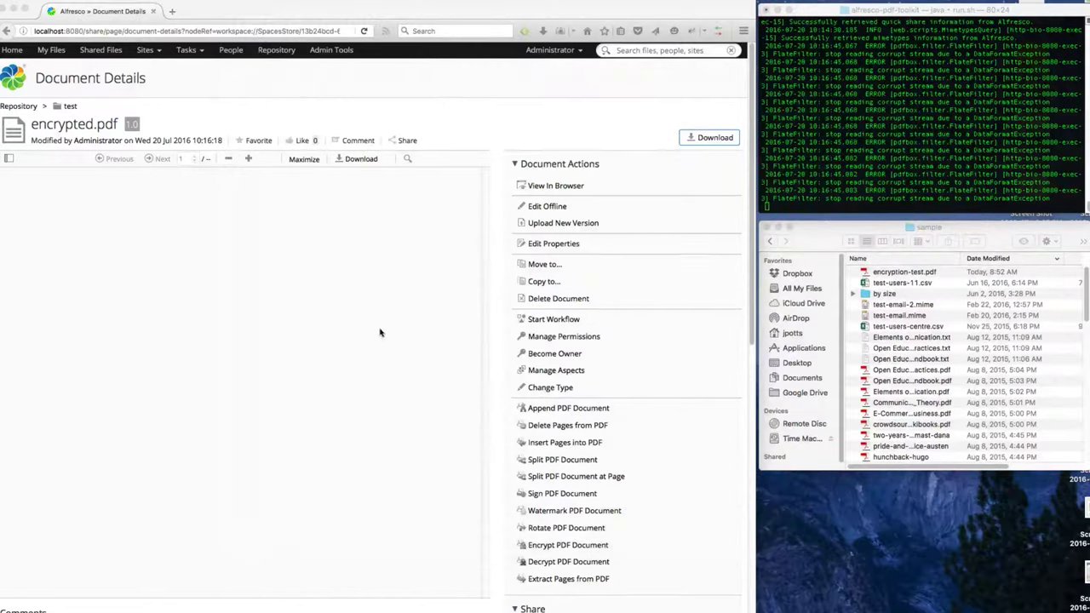